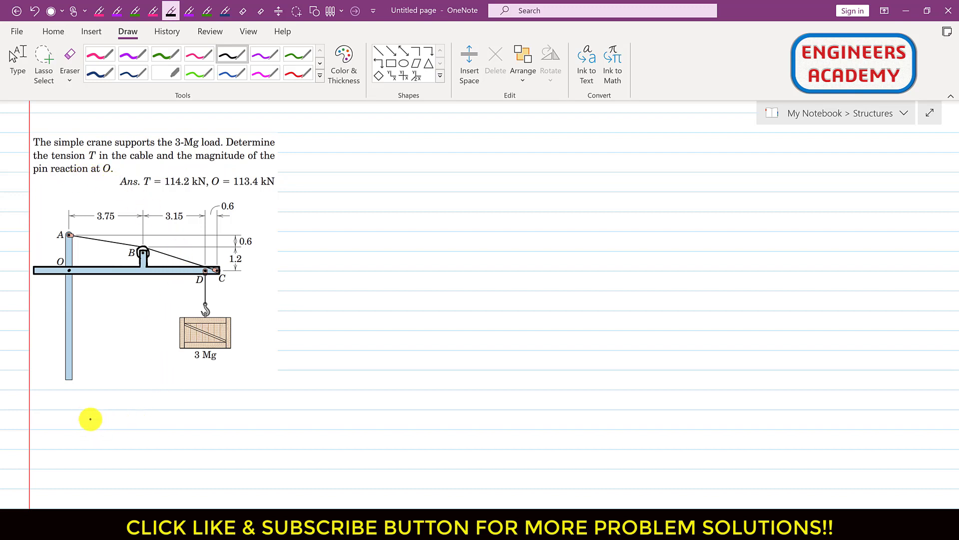
Step: Handwrite the mass conversion 3×10⁶ g × 1 kg/1000 g = 3×10³ kg
{"action": "left_click_drag", "start_coordinate": [94, 423], "coordinate": [163, 423]}
{"action": "mouse_move", "coordinate": [163, 416]}
{"action": "left_mouse_down"}
{"action": "mouse_move", "coordinate": [156, 424]}
{"action": "mouse_move", "coordinate": [170, 422]}
{"action": "left_mouse_up"}
{"action": "mouse_move", "coordinate": [176, 417]}
{"action": "left_mouse_down"}
{"action": "mouse_move", "coordinate": [189, 428]}
{"action": "mouse_move", "coordinate": [204, 424]}
{"action": "left_mouse_up"}
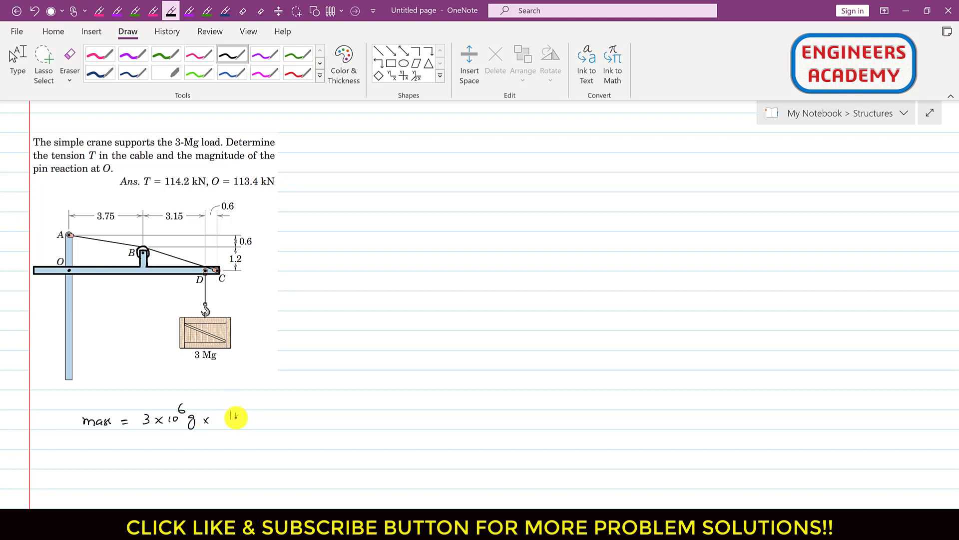
{"action": "mouse_move", "coordinate": [240, 414]}
{"action": "left_mouse_down"}
{"action": "mouse_move", "coordinate": [258, 425]}
{"action": "mouse_move", "coordinate": [231, 444]}
{"action": "mouse_move", "coordinate": [256, 444]}
{"action": "left_mouse_up"}
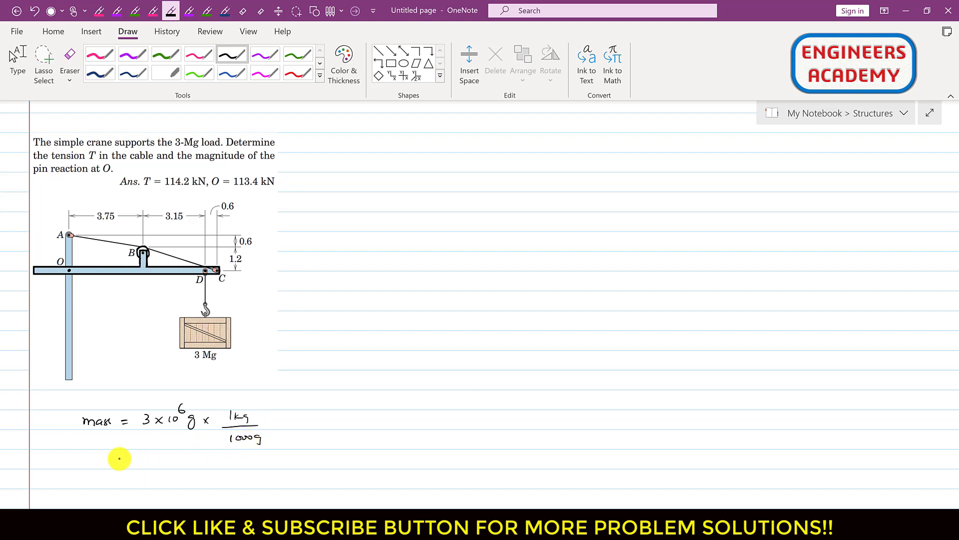
{"action": "mouse_move", "coordinate": [119, 461]}
{"action": "left_mouse_down"}
{"action": "mouse_move", "coordinate": [169, 458]}
{"action": "mouse_move", "coordinate": [171, 445]}
{"action": "mouse_move", "coordinate": [195, 468]}
{"action": "left_mouse_up"}
{"action": "left_click", "coordinate": [203, 463]}
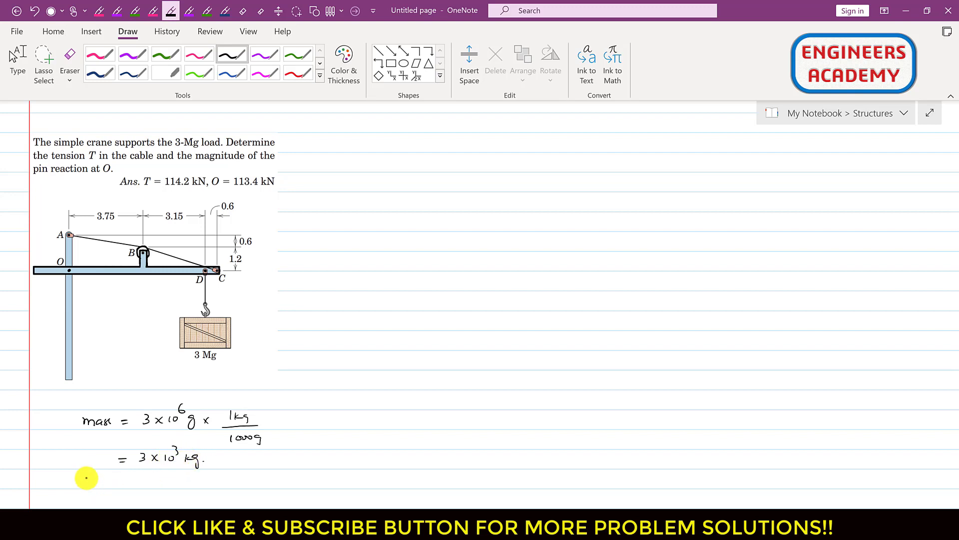
Step: Begin the weight line W = (3)9.81 and start its kN unit
{"action": "left_click_drag", "start_coordinate": [100, 484], "coordinate": [133, 485]}
{"action": "left_click_drag", "start_coordinate": [138, 478], "coordinate": [139, 483]}
{"action": "mouse_move", "coordinate": [150, 476]}
{"action": "left_mouse_down"}
{"action": "mouse_move", "coordinate": [151, 485]}
{"action": "mouse_move", "coordinate": [161, 476]}
{"action": "mouse_move", "coordinate": [122, 488]}
{"action": "mouse_move", "coordinate": [171, 489]}
{"action": "left_mouse_up"}
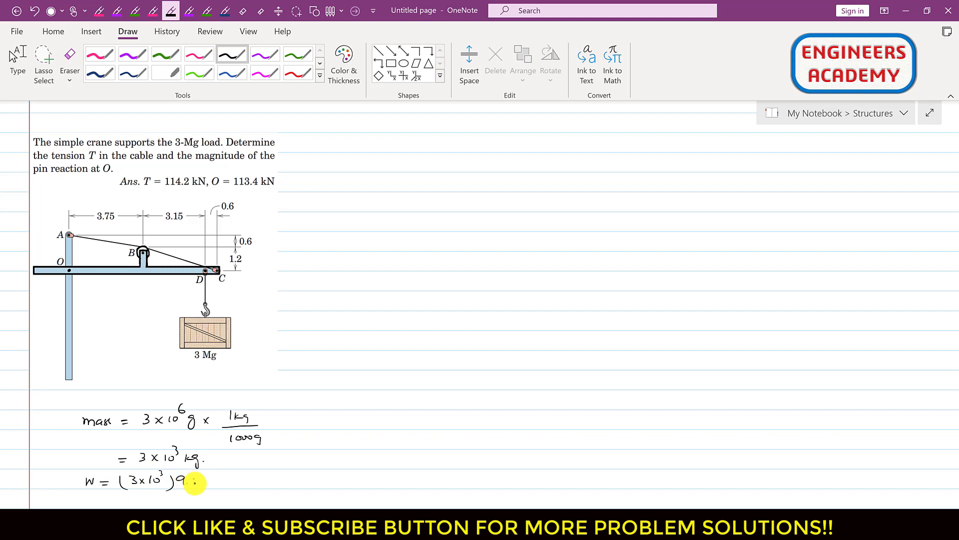
{"action": "mouse_move", "coordinate": [202, 475]}
{"action": "left_mouse_down"}
{"action": "mouse_move", "coordinate": [203, 484]}
{"action": "mouse_move", "coordinate": [150, 481]}
{"action": "mouse_move", "coordinate": [180, 481]}
{"action": "left_mouse_up"}
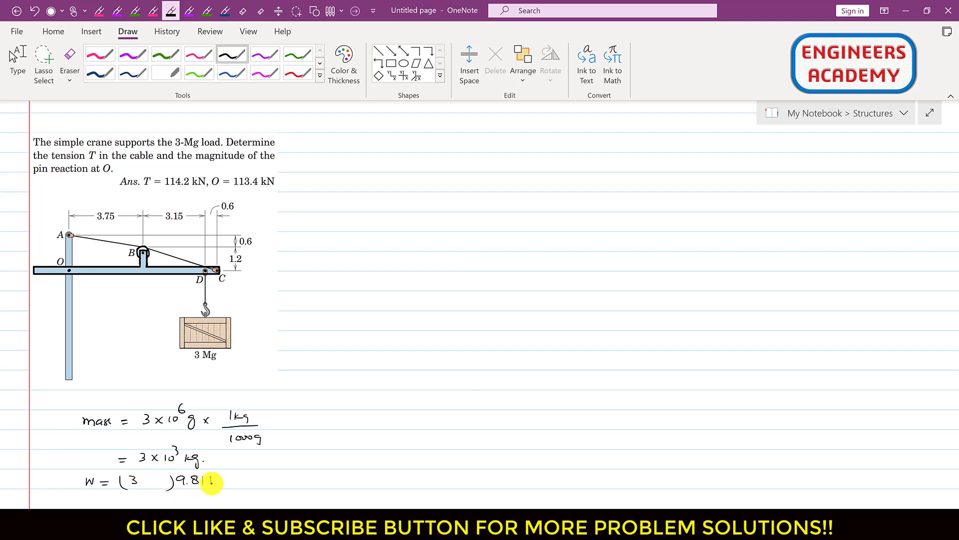
{"action": "left_click_drag", "start_coordinate": [211, 480], "coordinate": [220, 482]}
Step: Compute 3 × 9.81 on the fx-991ES PLUS emulator as the decimal 29.43, then close it
{"action": "key", "text": "alt+Tab"}
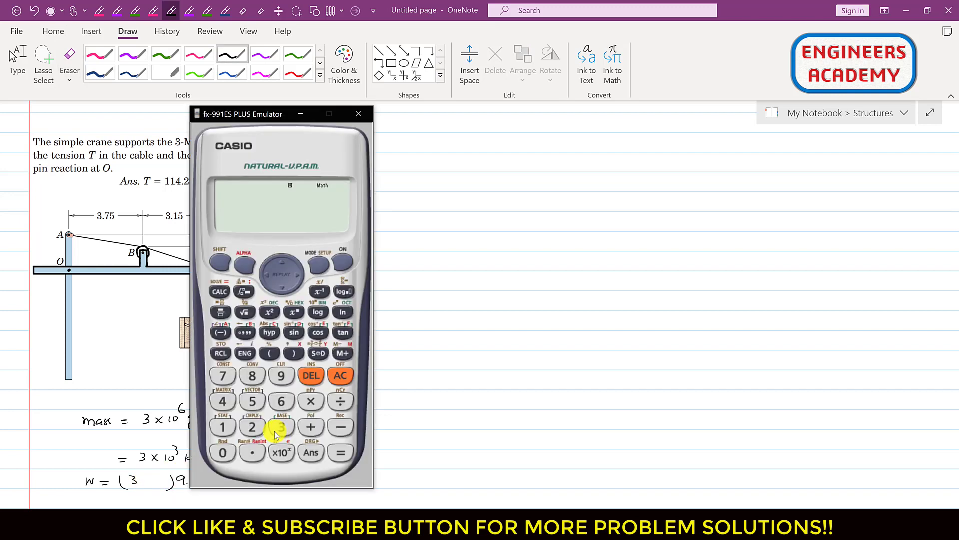
{"action": "left_click", "coordinate": [284, 433]}
{"action": "left_click", "coordinate": [311, 401]}
{"action": "left_click", "coordinate": [280, 375]}
{"action": "left_click", "coordinate": [253, 452]}
{"action": "left_click", "coordinate": [252, 376]}
{"action": "left_click", "coordinate": [223, 427]}
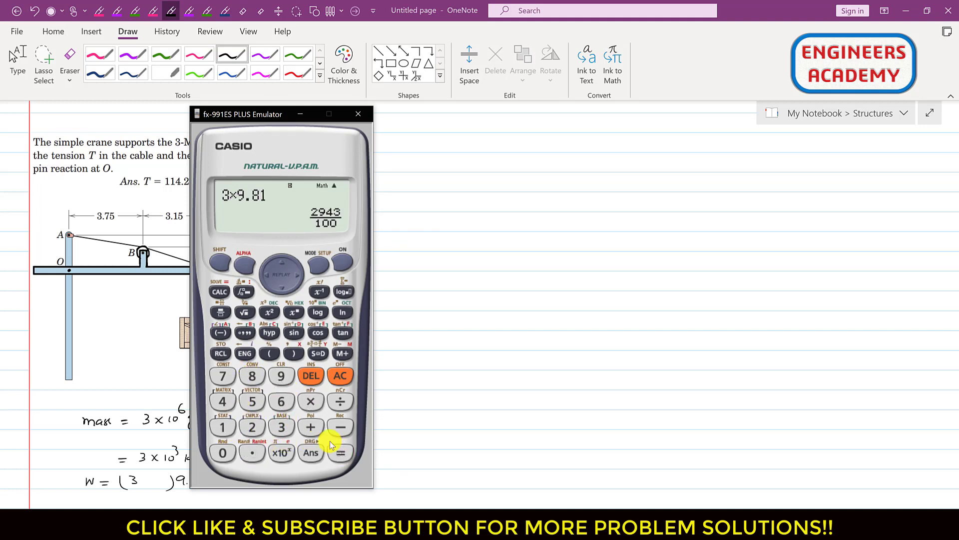
{"action": "left_click", "coordinate": [314, 355]}
{"action": "left_click", "coordinate": [380, 430]}
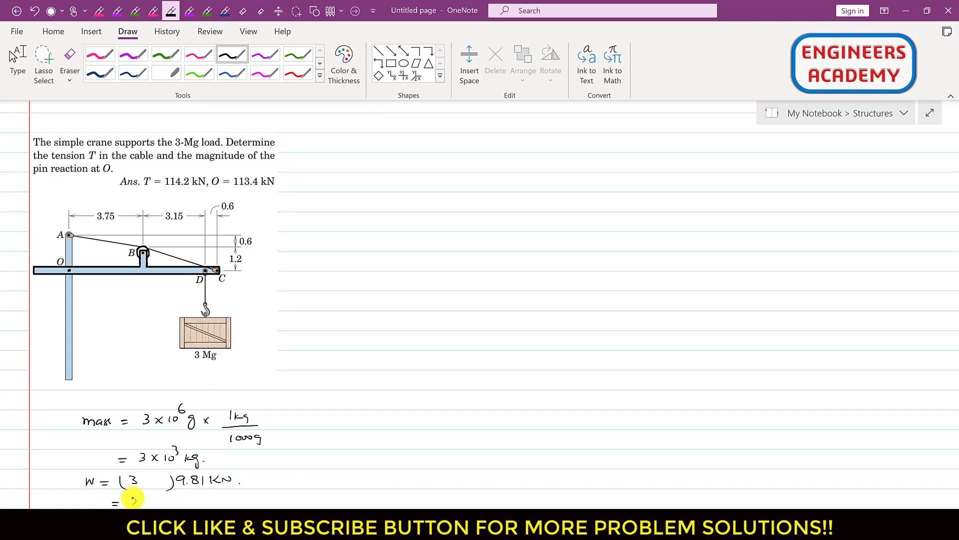
Step: Write = 29.43 kN for the weight and trace cable segments C–B and A–B with straight lines
{"action": "left_click_drag", "start_coordinate": [133, 499], "coordinate": [138, 503]}
{"action": "left_click_drag", "start_coordinate": [141, 497], "coordinate": [145, 497]}
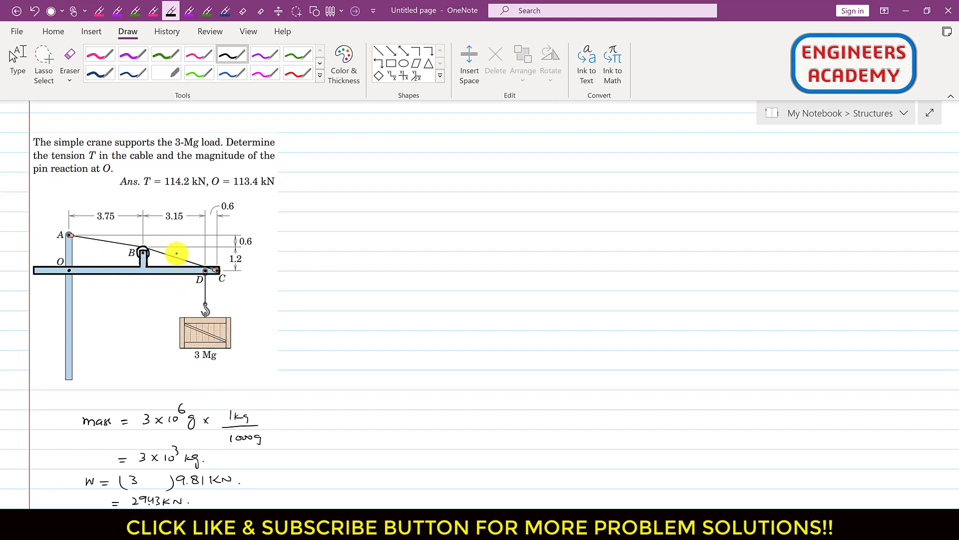
{"action": "left_click", "coordinate": [379, 51]}
{"action": "left_click_drag", "start_coordinate": [218, 270], "coordinate": [143, 247]}
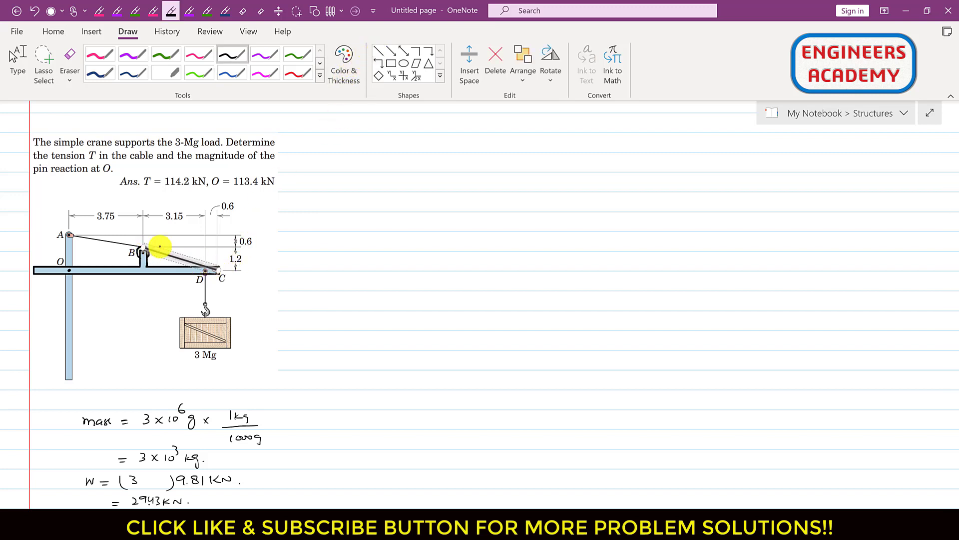
{"action": "left_click", "coordinate": [115, 242]}
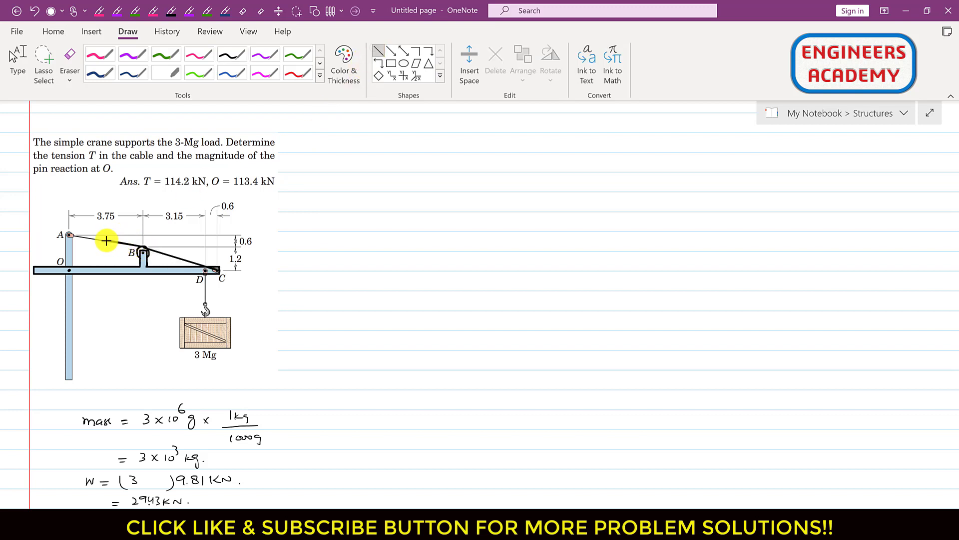
{"action": "left_click_drag", "start_coordinate": [102, 241], "coordinate": [143, 247]}
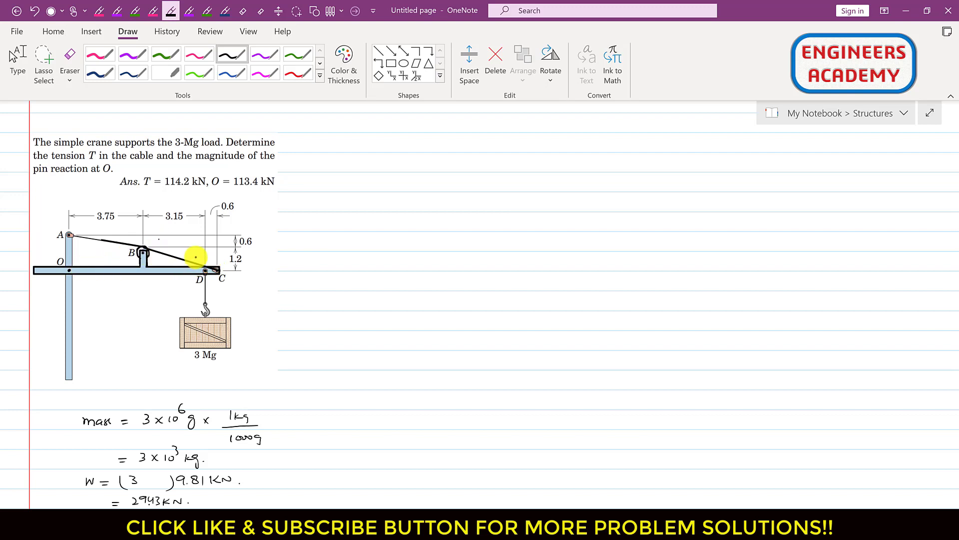
{"action": "left_click", "coordinate": [43, 65]}
Step: Undo an accidental move, then lasso the traced beam and cable and drag them right of the diagram
{"action": "left_click", "coordinate": [153, 213]}
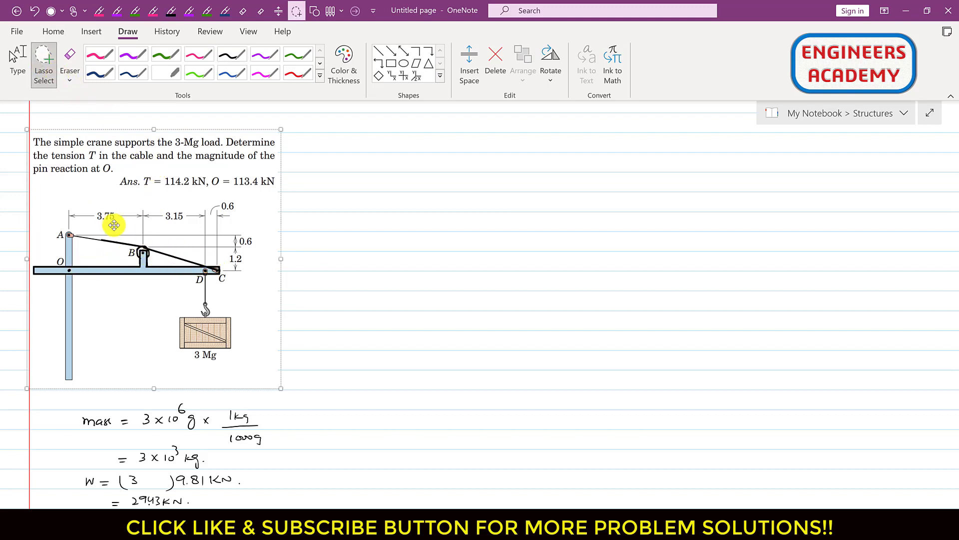
{"action": "mouse_move", "coordinate": [153, 213]}
{"action": "left_mouse_down"}
{"action": "mouse_move", "coordinate": [26, 238]}
{"action": "mouse_move", "coordinate": [86, 313]}
{"action": "mouse_move", "coordinate": [241, 285]}
{"action": "mouse_move", "coordinate": [232, 235]}
{"action": "left_mouse_up"}
{"action": "key", "text": "ctrl+z"}
{"action": "mouse_move", "coordinate": [163, 258]}
{"action": "left_mouse_down"}
{"action": "mouse_move", "coordinate": [124, 260]}
{"action": "mouse_move", "coordinate": [270, 210]}
{"action": "mouse_move", "coordinate": [423, 188]}
{"action": "left_mouse_up"}
{"action": "left_click", "coordinate": [438, 235]}
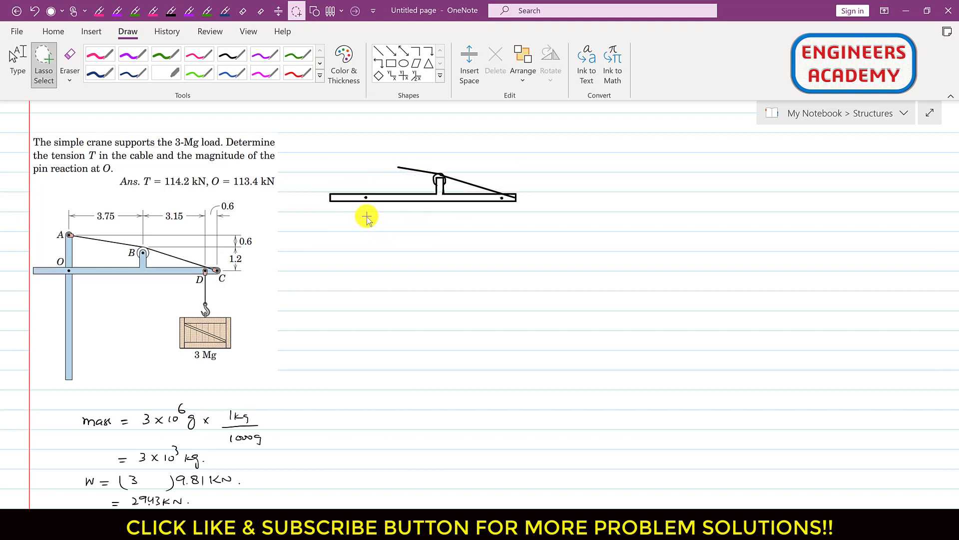
{"action": "left_click", "coordinate": [231, 55]}
Step: Label the beam sketch with O, the pulley at B, and point D
{"action": "left_click_drag", "start_coordinate": [356, 182], "coordinate": [357, 183]}
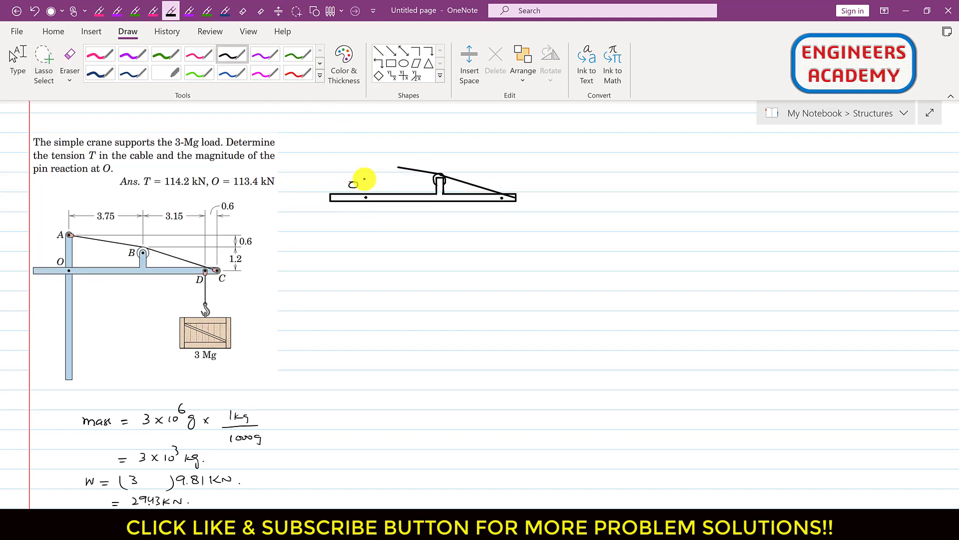
{"action": "left_click_drag", "start_coordinate": [430, 173], "coordinate": [438, 175]}
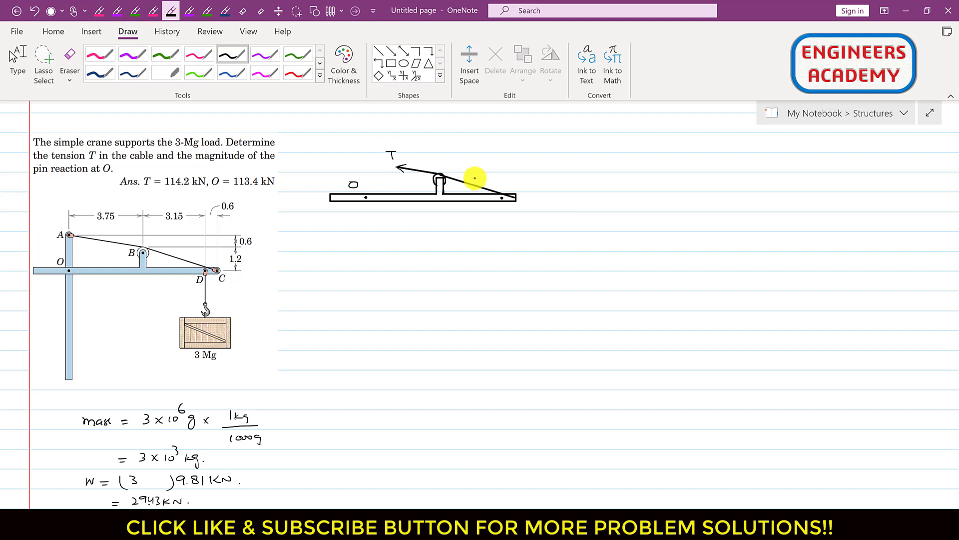
{"action": "left_click", "coordinate": [501, 197]}
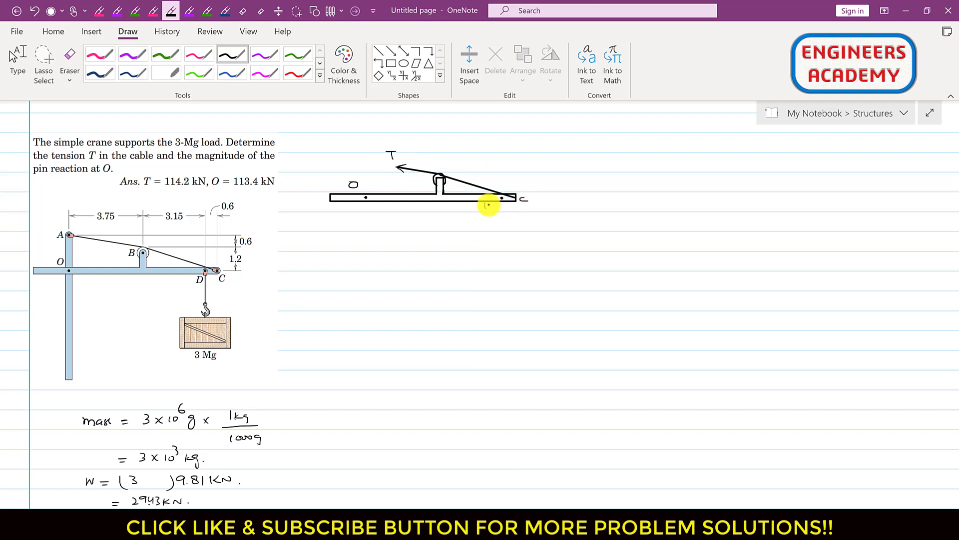
{"action": "left_click_drag", "start_coordinate": [489, 204], "coordinate": [491, 206]}
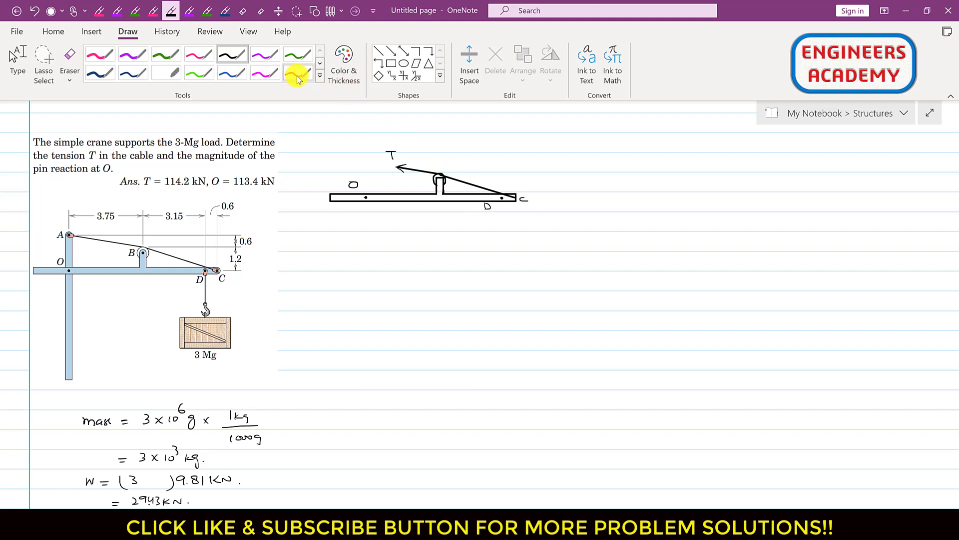
Step: In red, draw the load line at D, Ox and Oy reactions at O, and a horizontal under cable AB
{"action": "left_click", "coordinate": [391, 50]}
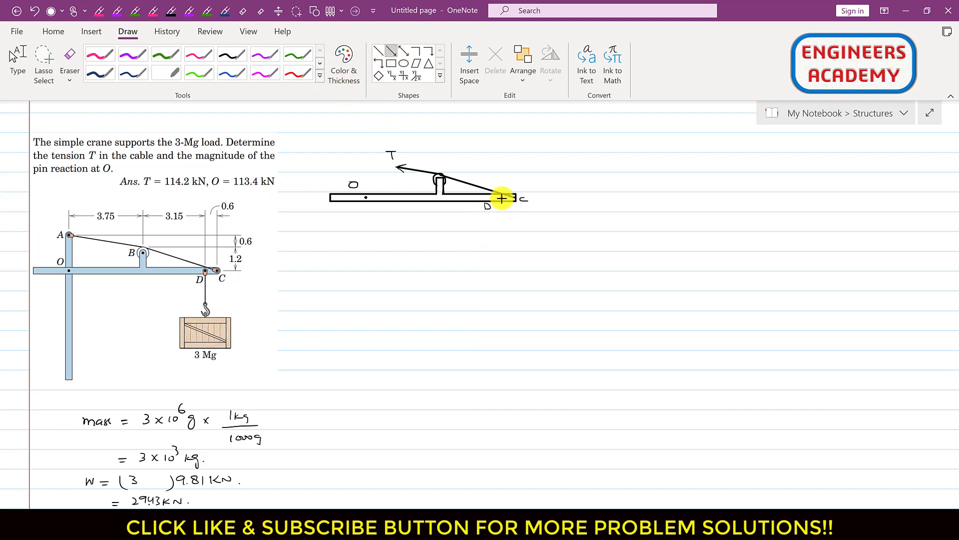
{"action": "mouse_move", "coordinate": [501, 199]}
{"action": "left_mouse_down"}
{"action": "mouse_move", "coordinate": [498, 254]}
{"action": "mouse_move", "coordinate": [546, 252]}
{"action": "left_mouse_up"}
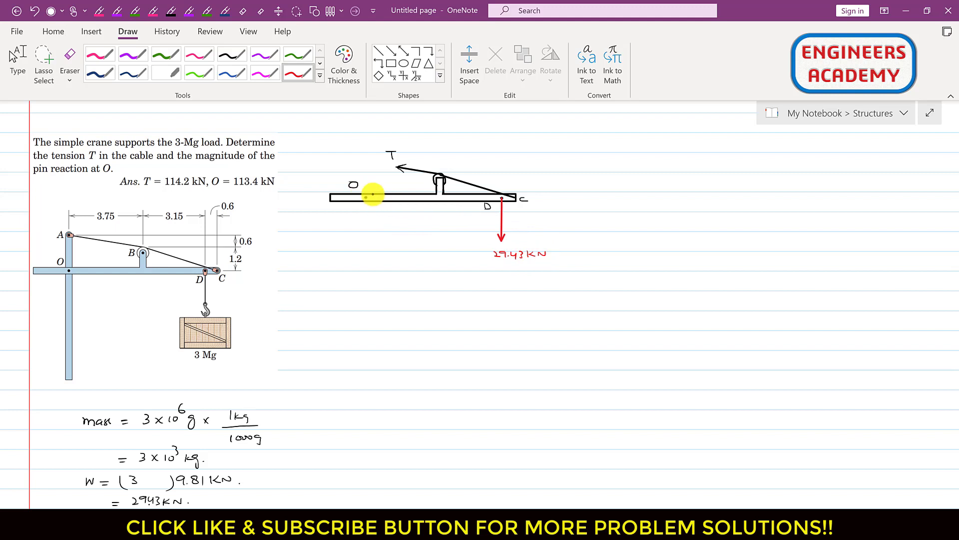
{"action": "left_click_drag", "start_coordinate": [367, 198], "coordinate": [403, 211]}
{"action": "mouse_move", "coordinate": [403, 204]}
{"action": "left_mouse_down"}
{"action": "mouse_move", "coordinate": [368, 221]}
{"action": "mouse_move", "coordinate": [371, 204]}
{"action": "mouse_move", "coordinate": [376, 246]}
{"action": "left_mouse_up"}
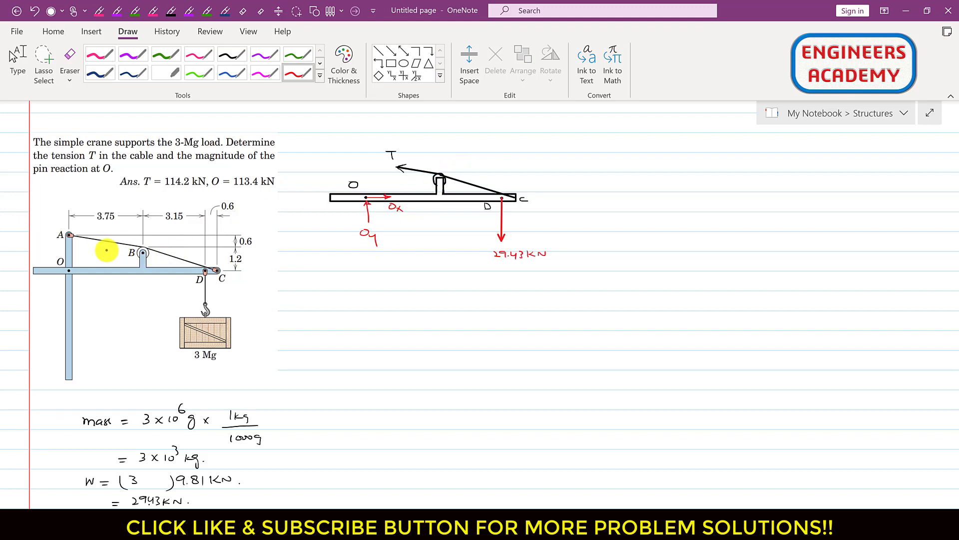
{"action": "left_click_drag", "start_coordinate": [89, 248], "coordinate": [141, 248]}
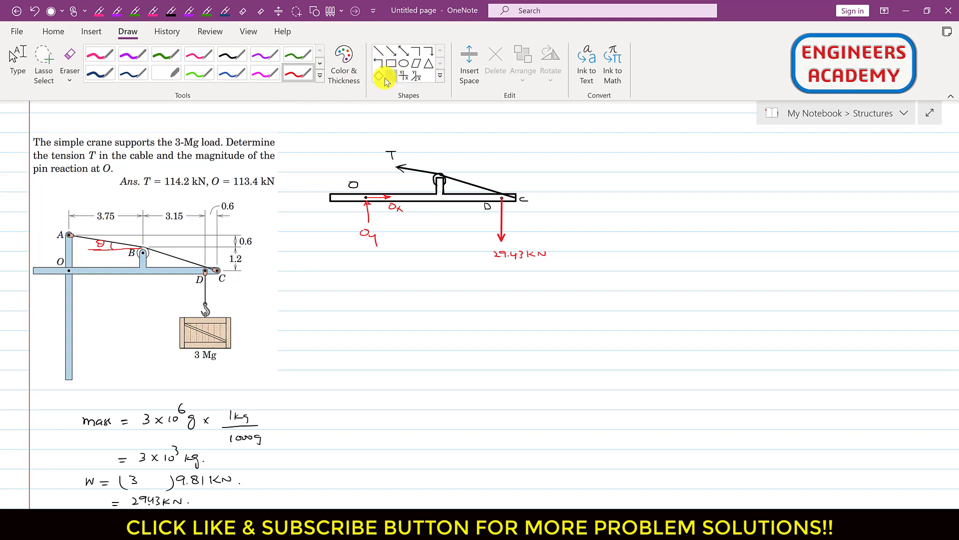
Step: Replace the red θ with a red right-angle guide from A to B and write θ in black
{"action": "mouse_move", "coordinate": [94, 245]}
{"action": "left_mouse_down"}
{"action": "mouse_move", "coordinate": [128, 249]}
{"action": "mouse_move", "coordinate": [98, 248]}
{"action": "left_mouse_up"}
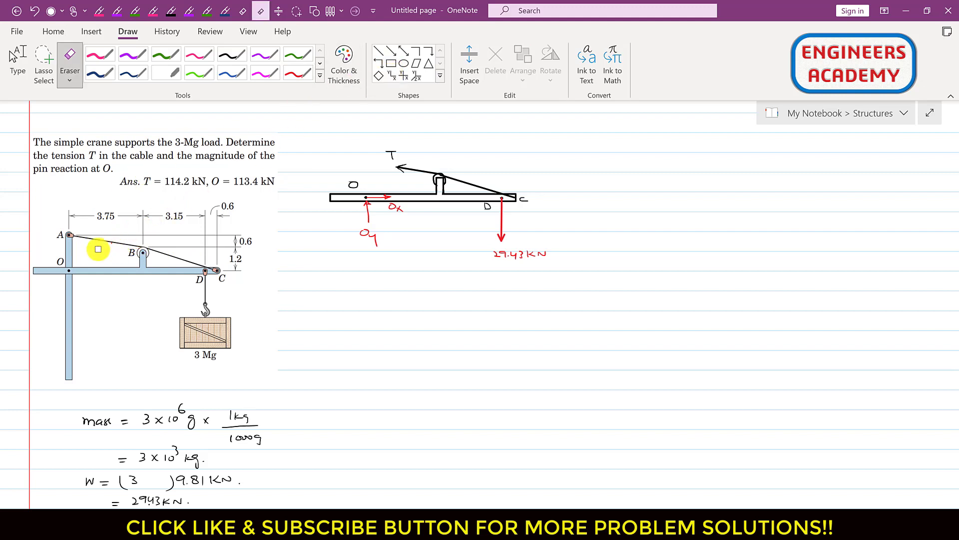
{"action": "left_click", "coordinate": [70, 80]}
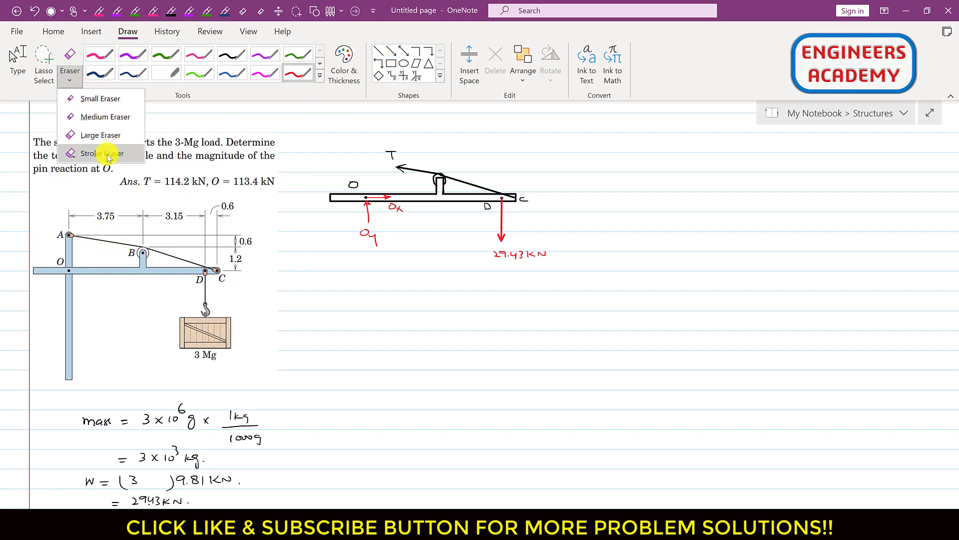
{"action": "left_click", "coordinate": [107, 153]}
{"action": "left_click", "coordinate": [392, 76]}
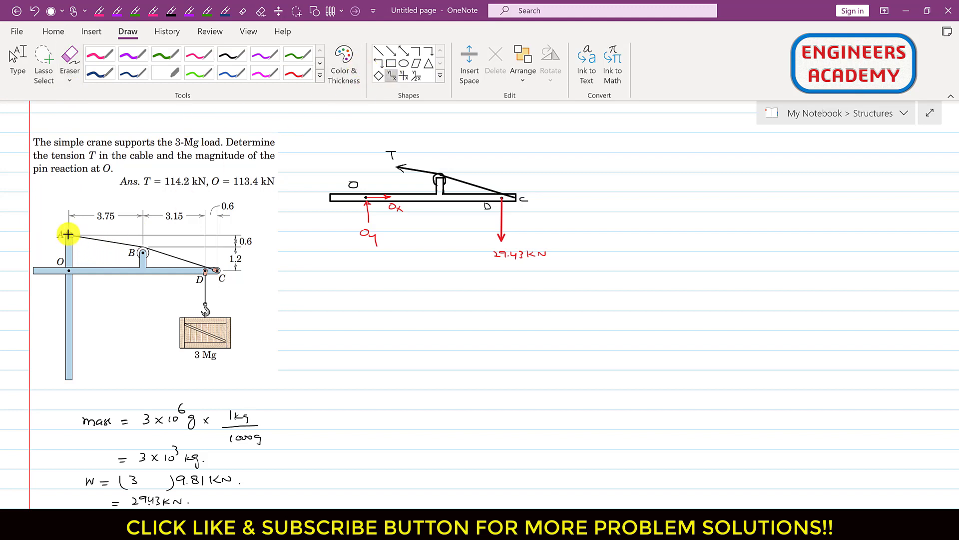
{"action": "mouse_move", "coordinate": [68, 233]}
{"action": "left_mouse_down"}
{"action": "mouse_move", "coordinate": [68, 246]}
{"action": "mouse_move", "coordinate": [144, 248]}
{"action": "left_mouse_up"}
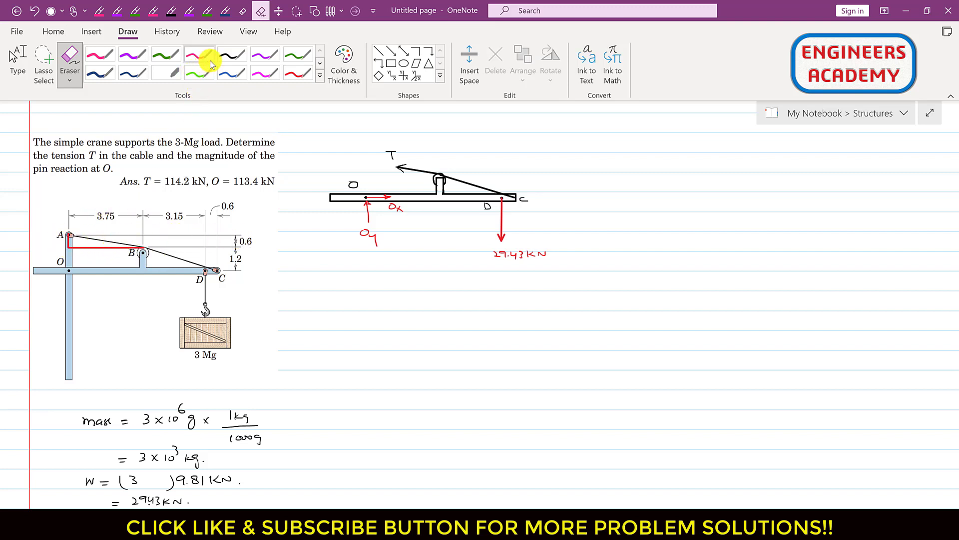
{"action": "left_click", "coordinate": [231, 56]}
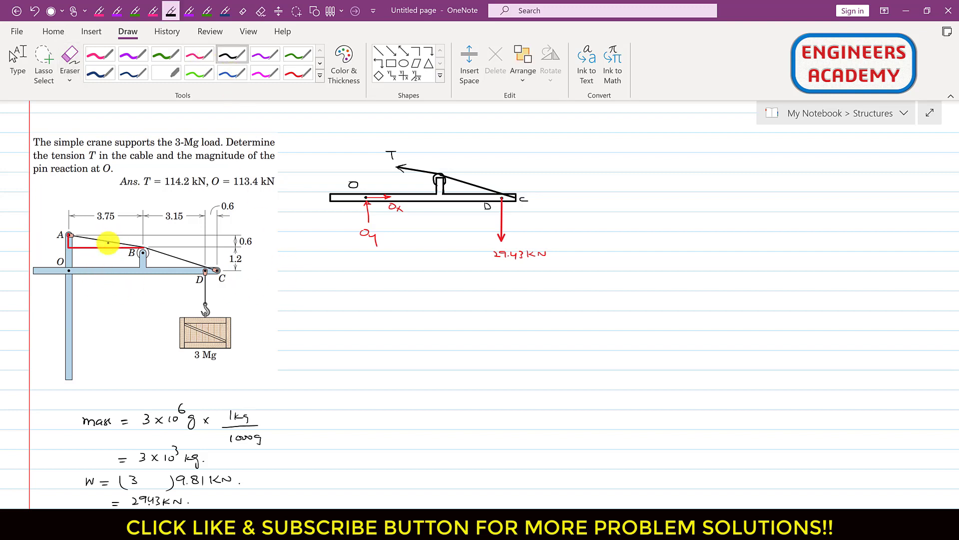
{"action": "left_click_drag", "start_coordinate": [99, 240], "coordinate": [95, 241]}
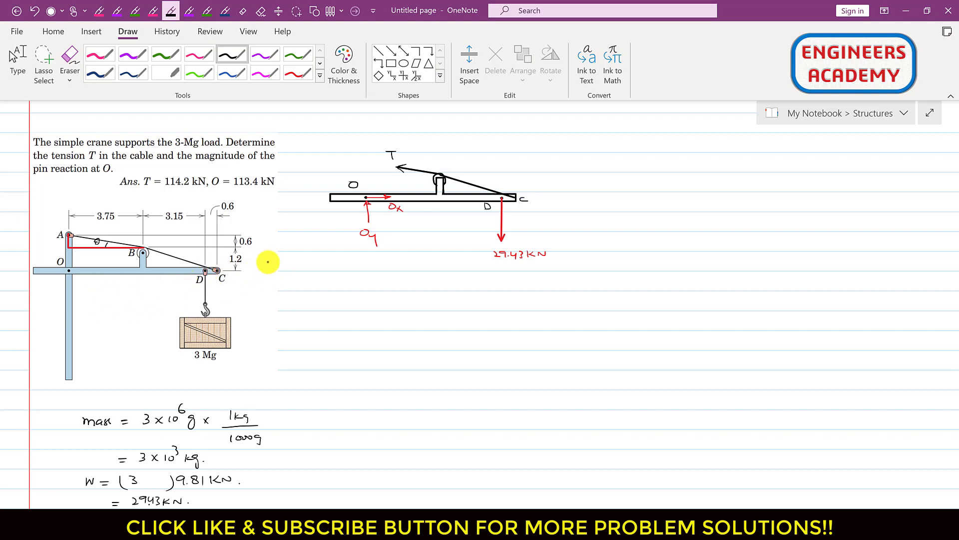
Step: Write tan θ = 0.6/3.75 and θ = tan⁻¹(0.6/3.75) below the diagram
{"action": "left_click_drag", "start_coordinate": [306, 280], "coordinate": [358, 278]}
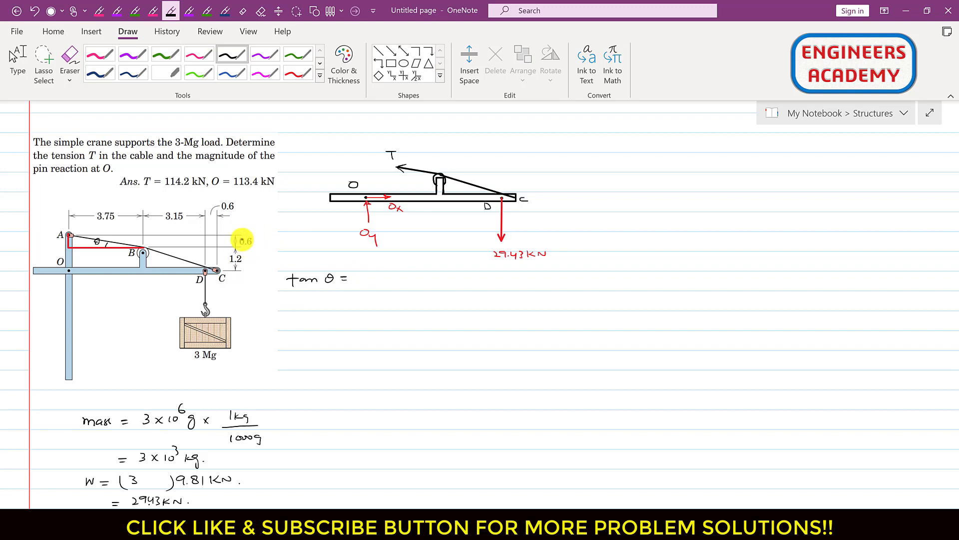
{"action": "mouse_move", "coordinate": [380, 272]}
{"action": "left_mouse_down"}
{"action": "mouse_move", "coordinate": [365, 302]}
{"action": "mouse_move", "coordinate": [394, 294]}
{"action": "left_mouse_up"}
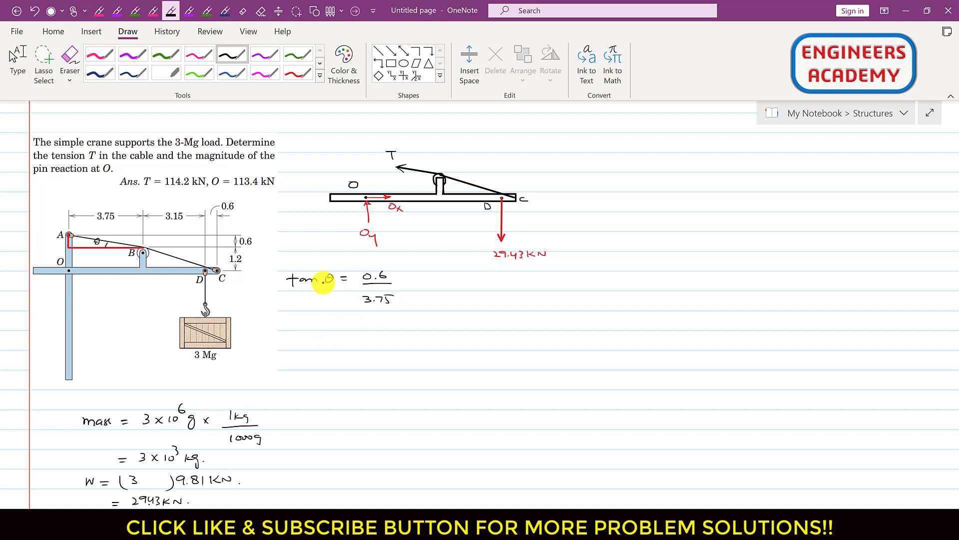
{"action": "left_click_drag", "start_coordinate": [290, 320], "coordinate": [304, 321]}
{"action": "left_click_drag", "start_coordinate": [298, 324], "coordinate": [343, 324]}
{"action": "mouse_move", "coordinate": [343, 313]}
{"action": "left_mouse_down"}
{"action": "mouse_move", "coordinate": [363, 342]}
{"action": "mouse_move", "coordinate": [378, 315]}
{"action": "left_mouse_up"}
{"action": "left_click_drag", "start_coordinate": [385, 324], "coordinate": [385, 324]}
{"action": "mouse_move", "coordinate": [395, 314]}
{"action": "left_mouse_down"}
{"action": "mouse_move", "coordinate": [383, 343]}
{"action": "mouse_move", "coordinate": [392, 343]}
{"action": "left_mouse_up"}
{"action": "left_click_drag", "start_coordinate": [411, 316], "coordinate": [413, 343]}
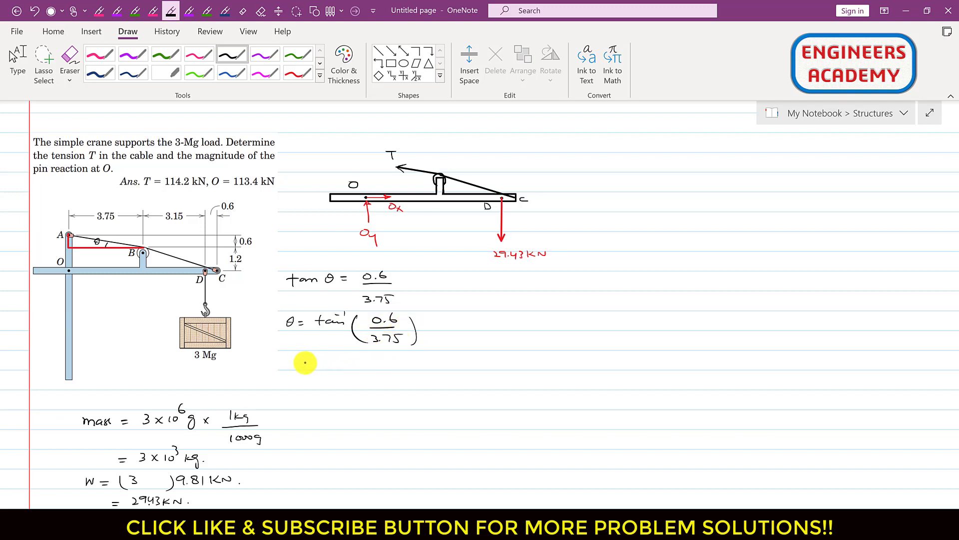
{"action": "left_click_drag", "start_coordinate": [299, 365], "coordinate": [308, 364]}
Step: Write the boxed result θ = 9.09°
{"action": "mouse_move", "coordinate": [300, 369]}
{"action": "left_mouse_down"}
{"action": "mouse_move", "coordinate": [360, 360]}
{"action": "mouse_move", "coordinate": [357, 367]}
{"action": "left_mouse_up"}
{"action": "left_click_drag", "start_coordinate": [363, 355], "coordinate": [367, 358]}
{"action": "left_click_drag", "start_coordinate": [293, 360], "coordinate": [287, 368]}
{"action": "mouse_move", "coordinate": [286, 364]}
{"action": "left_mouse_down"}
{"action": "mouse_move", "coordinate": [378, 376]}
{"action": "mouse_move", "coordinate": [275, 353]}
{"action": "mouse_move", "coordinate": [274, 374]}
{"action": "left_mouse_up"}
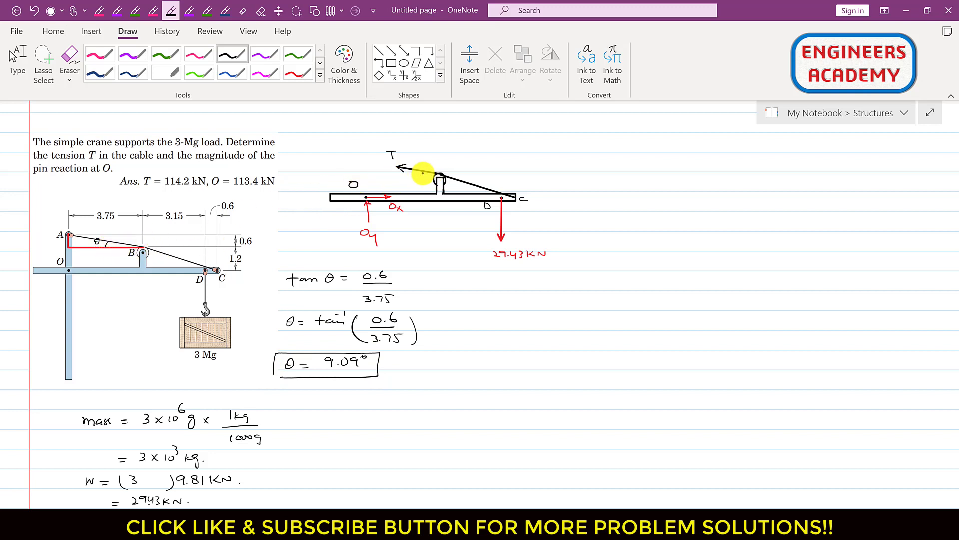
Step: Draw a red horizontal reference line from the pulley under the T arrow, then redraw the pulley in black
{"action": "left_click", "coordinate": [298, 73]}
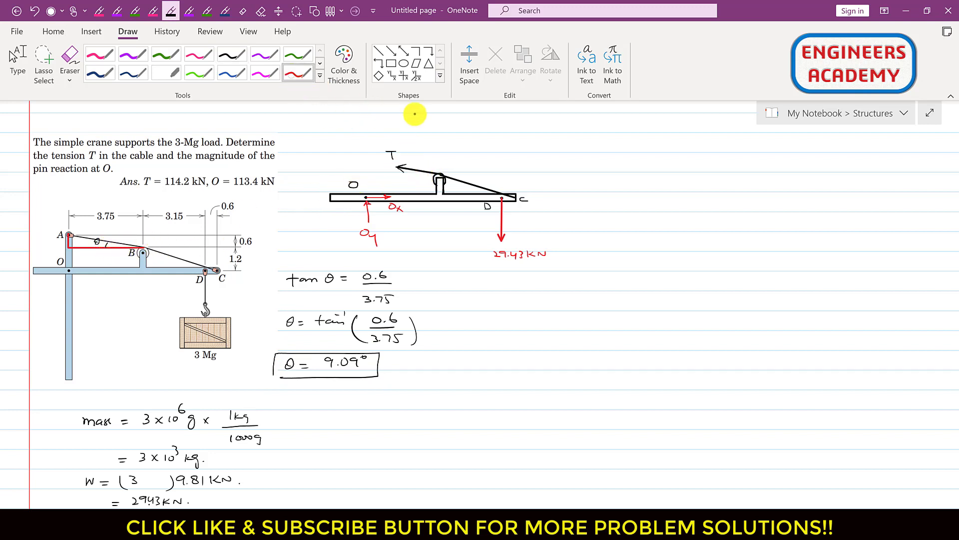
{"action": "left_click", "coordinate": [378, 52]}
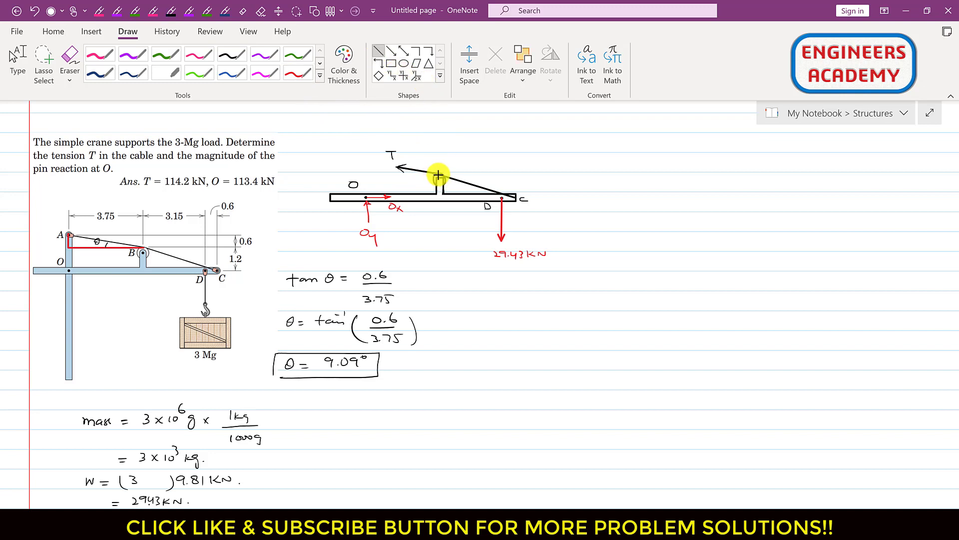
{"action": "left_click_drag", "start_coordinate": [438, 175], "coordinate": [379, 173]}
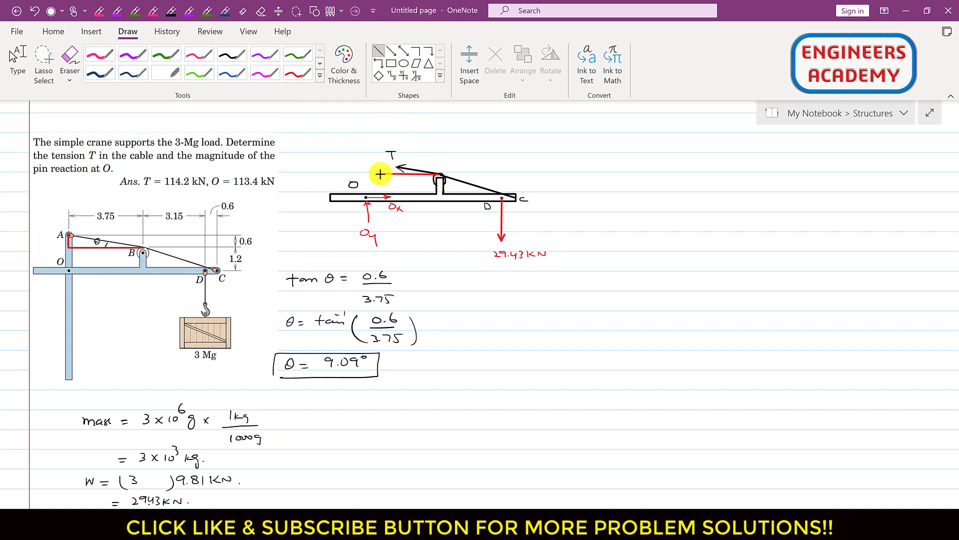
{"action": "left_click", "coordinate": [434, 156]}
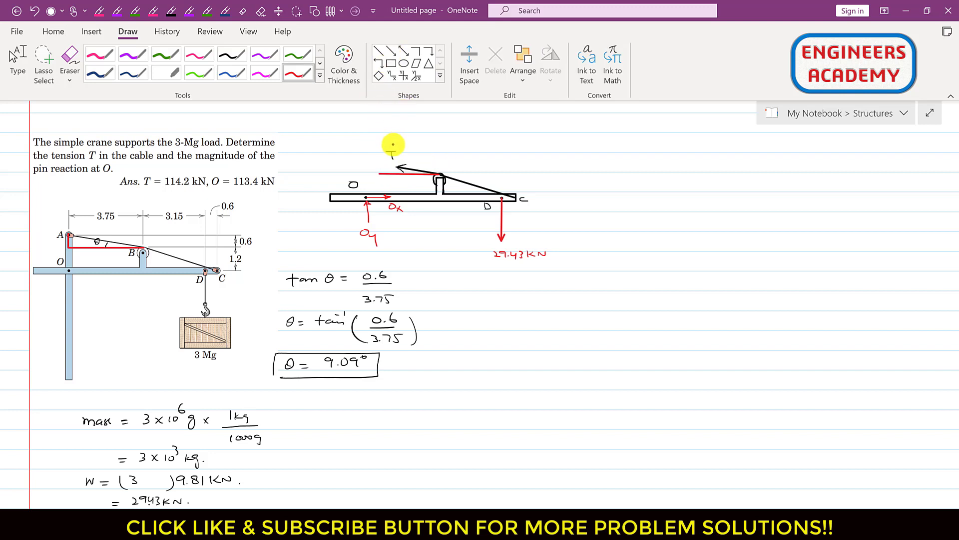
{"action": "left_click", "coordinate": [233, 56]}
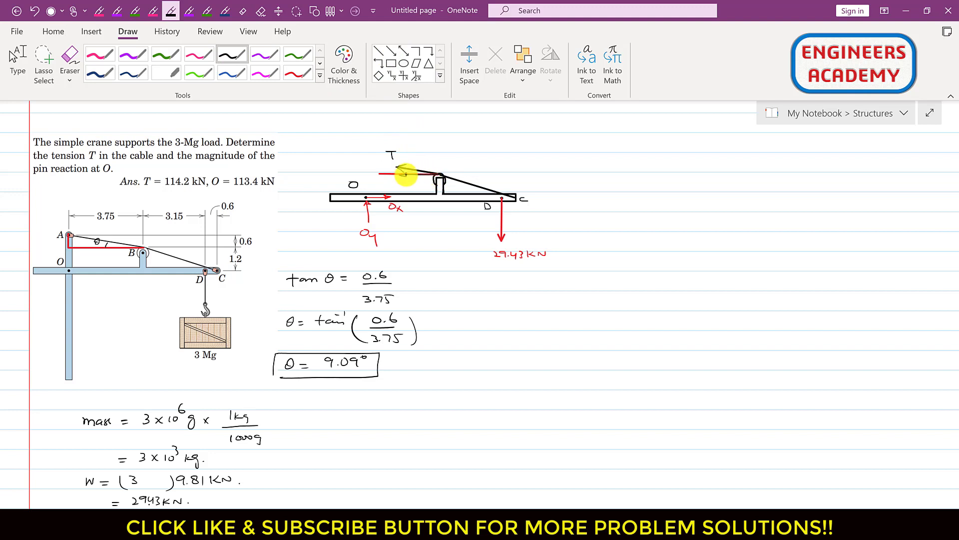
{"action": "left_click_drag", "start_coordinate": [439, 177], "coordinate": [437, 164]}
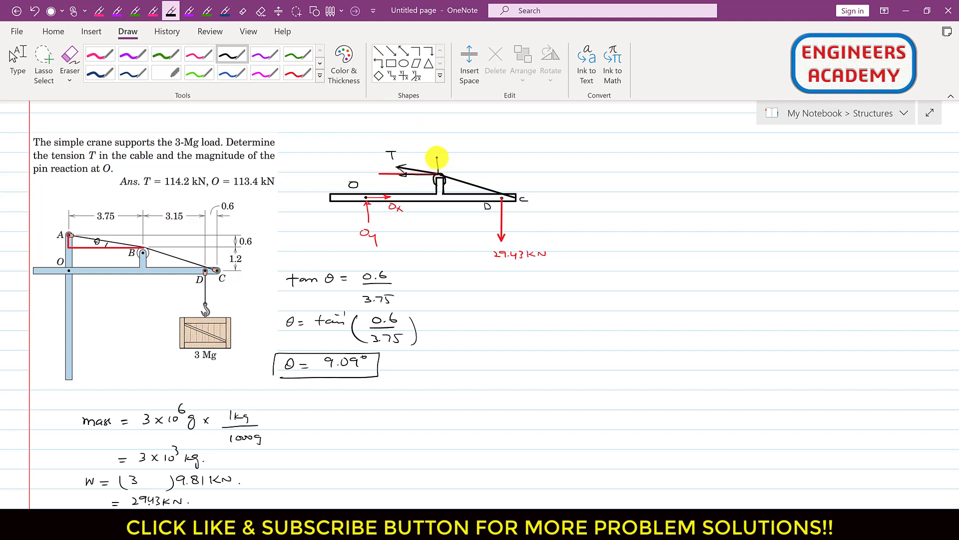